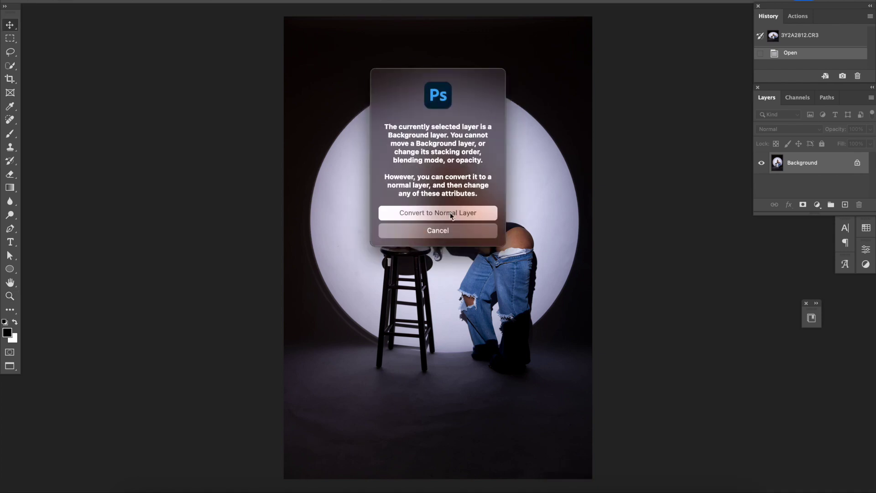
Dismiss the Background layer warning, zoom in, heal face blemishes, and run the F2 frequency-separation action
click(453, 184)
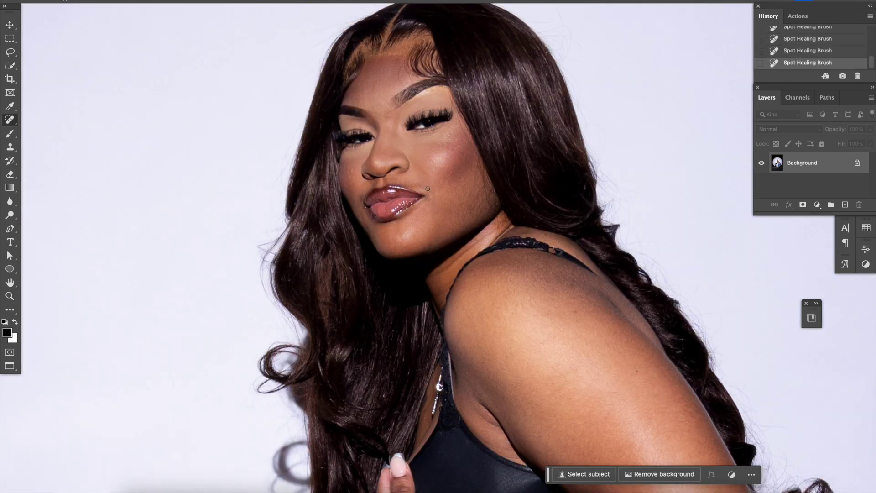
scroll(428, 191, right, 2)
scroll(449, 202, down, 2)
scroll(448, 202, right, 2)
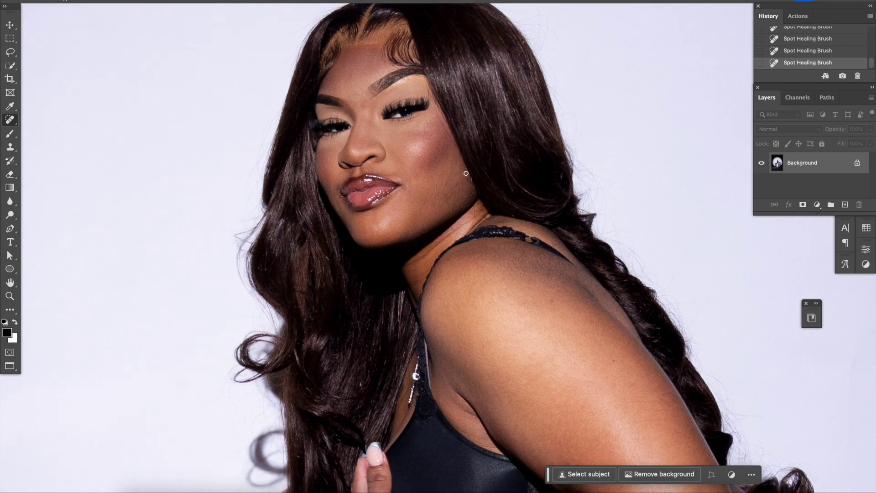
scroll(454, 191, down, 10)
scroll(454, 191, down, 5)
scroll(447, 305, up, 5)
scroll(448, 306, up, 5)
scroll(430, 297, up, 7)
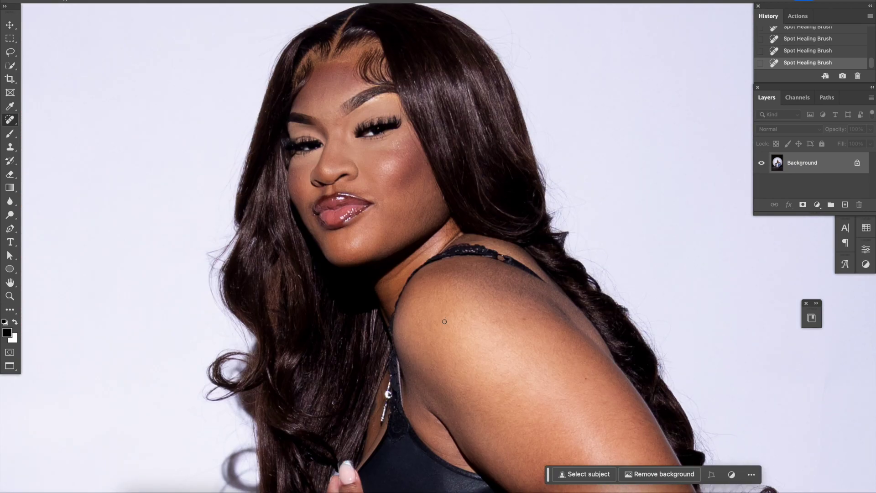
scroll(429, 298, up, 3)
mouse_move(436, 53)
mouse_down()
mouse_move(512, 84)
mouse_move(519, 90)
mouse_move(482, 72)
mouse_move(523, 119)
mouse_up()
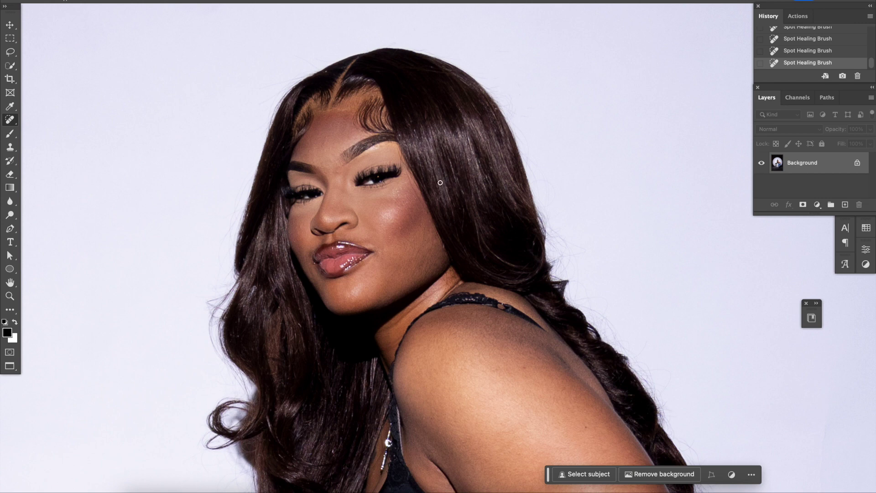
key(F2)
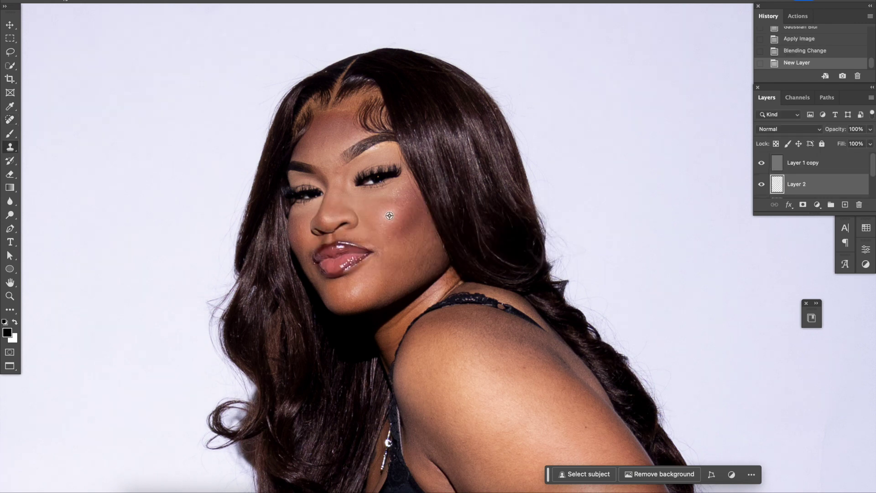
Clone clean skin over the blemishes on the cheek, chin and around the lips
click(398, 205)
click(391, 213)
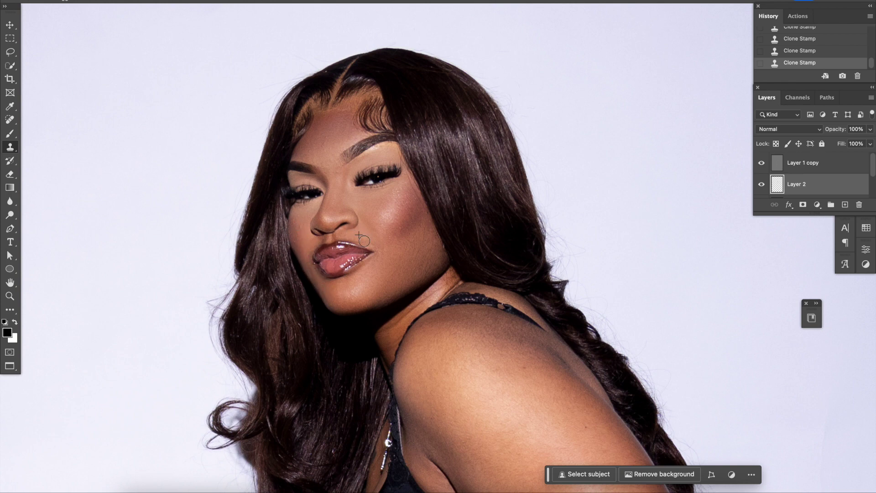
scroll(488, 326, down, 1)
Move down to the waist and clone clean belly skin over blemishes near the navel
scroll(478, 270, down, 1)
scroll(478, 270, right, 3)
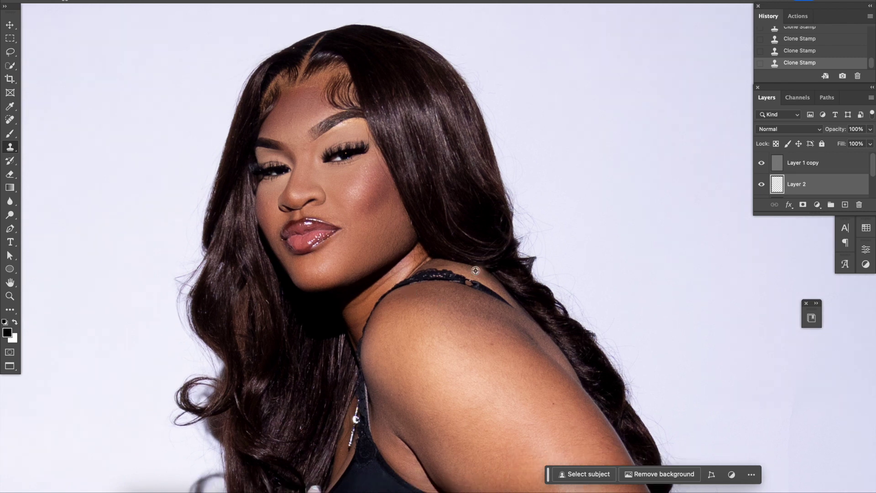
scroll(403, 324, down, 4)
scroll(403, 324, right, 2)
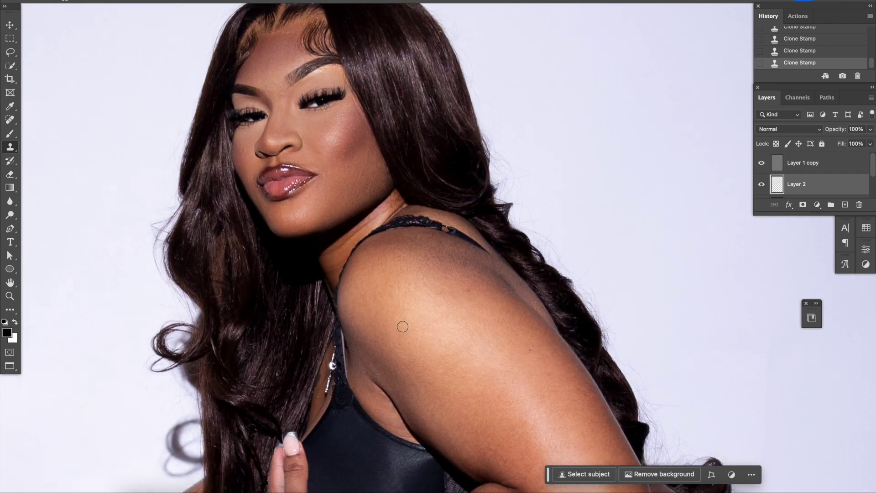
scroll(397, 365, down, 3)
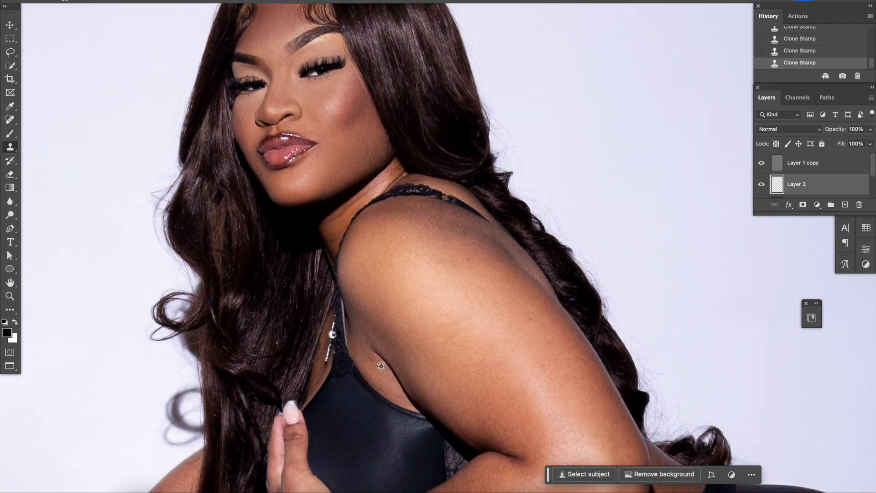
scroll(372, 369, down, 5)
scroll(373, 369, right, 2)
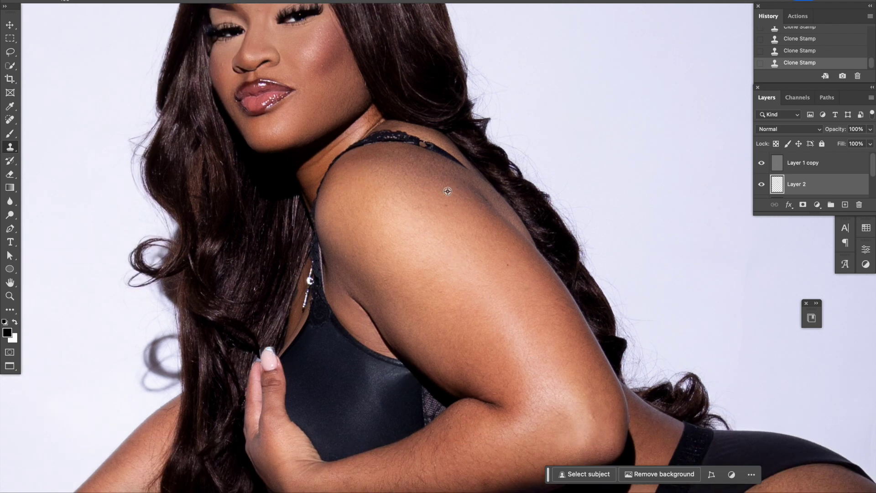
scroll(543, 299, down, 2)
scroll(543, 299, right, 1)
scroll(524, 292, down, 3)
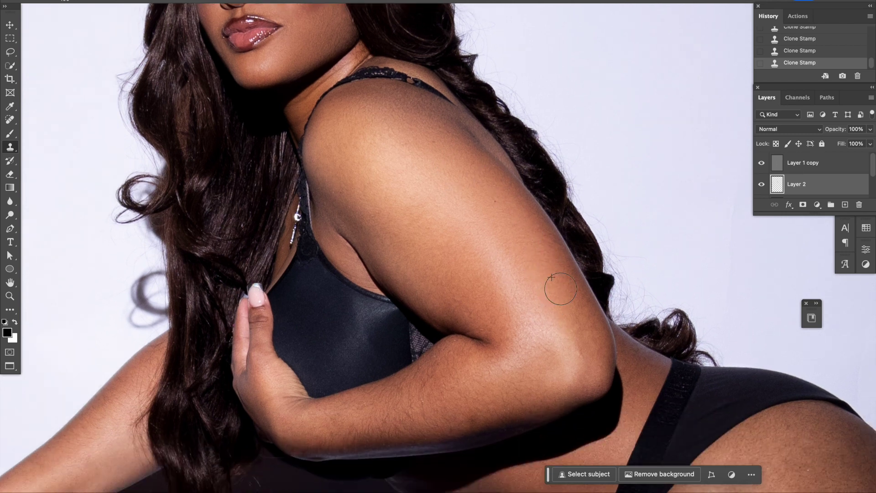
scroll(515, 330, down, 3)
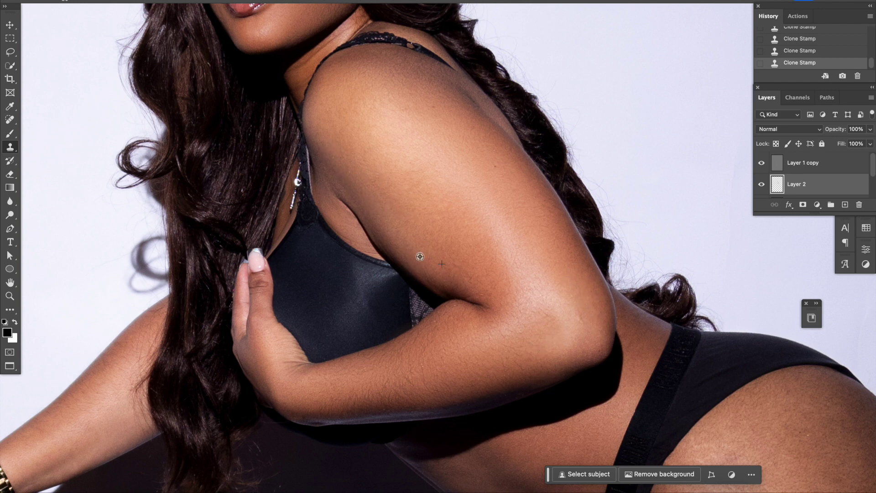
scroll(421, 260, down, 1)
scroll(635, 335, down, 4)
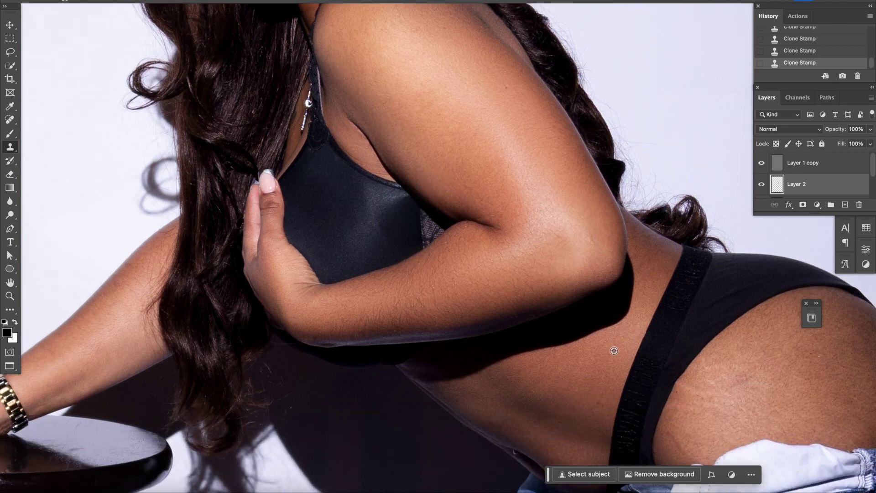
scroll(606, 363, down, 2)
scroll(593, 388, down, 3)
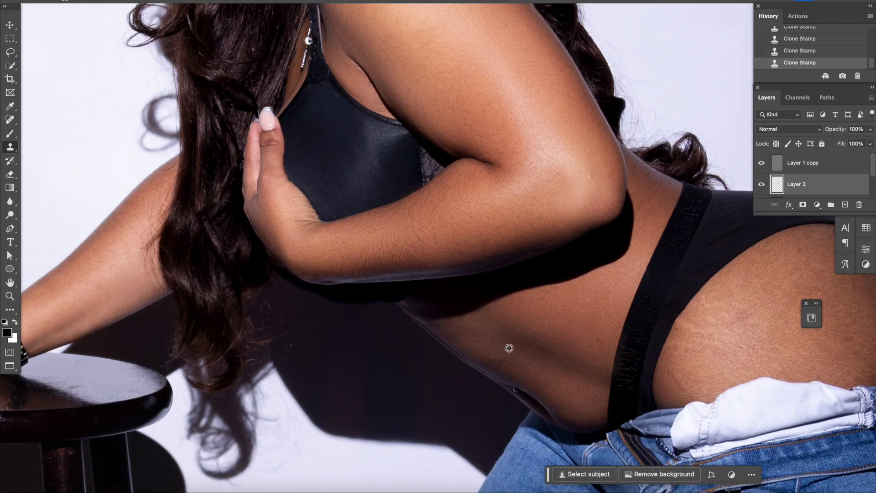
drag(558, 390, 560, 391)
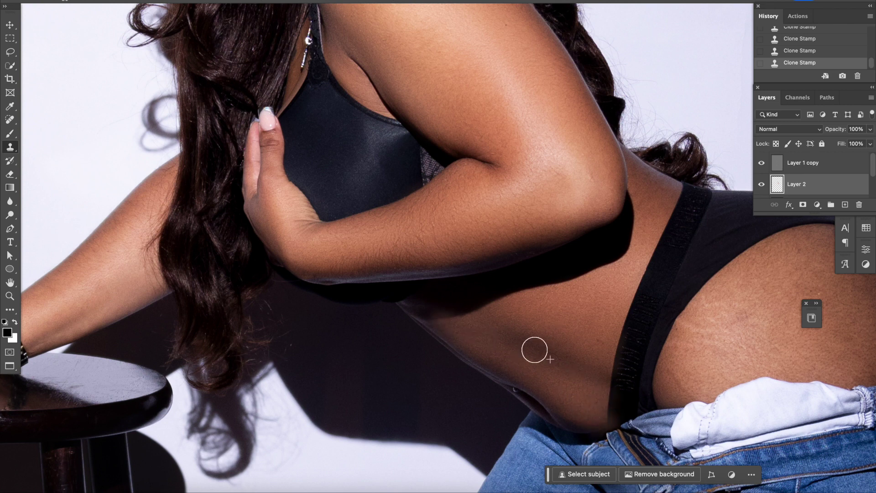
alt+click(544, 334)
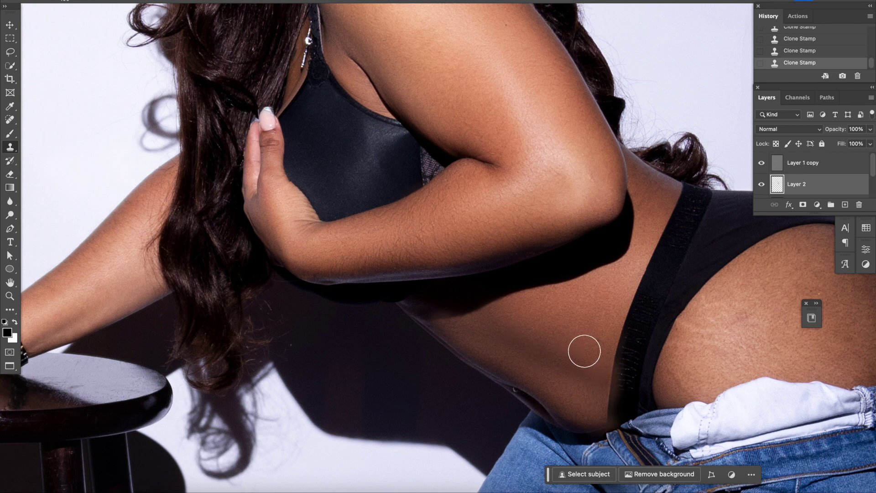
Clone clean forearm skin over the blemishes on the arm and hand
scroll(583, 352, left, 3)
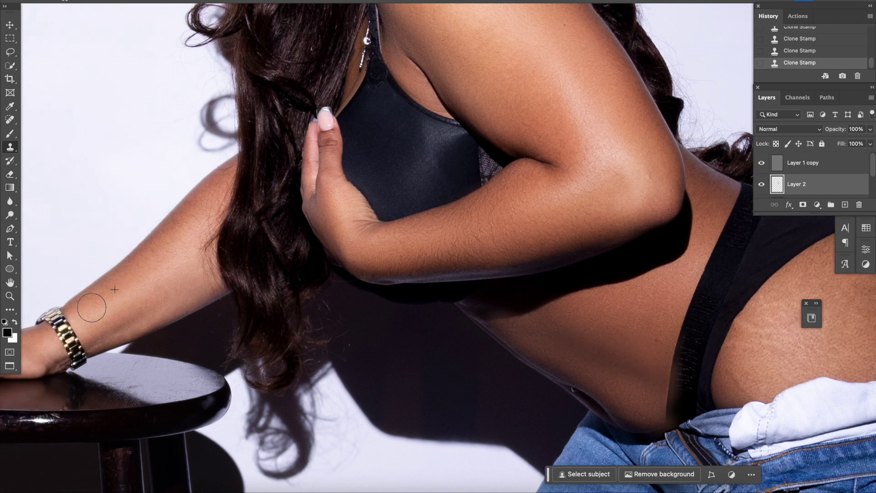
click(182, 228)
scroll(411, 241, left, 5)
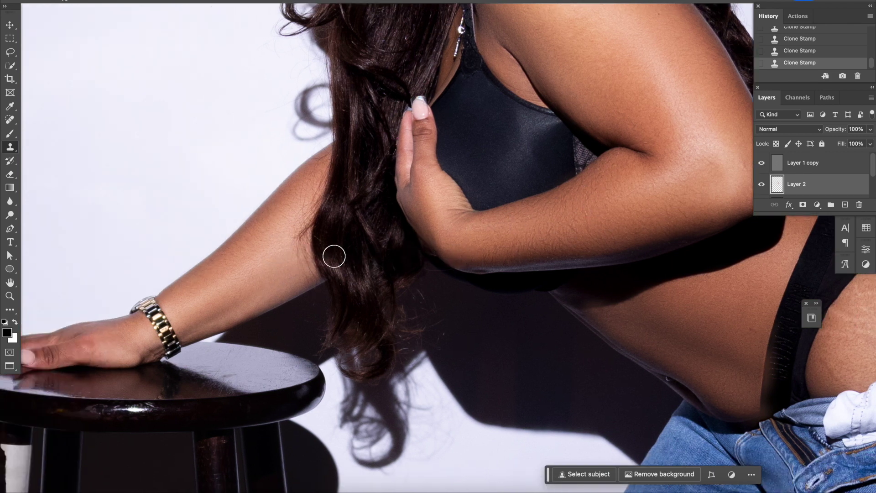
scroll(251, 297, left, 3)
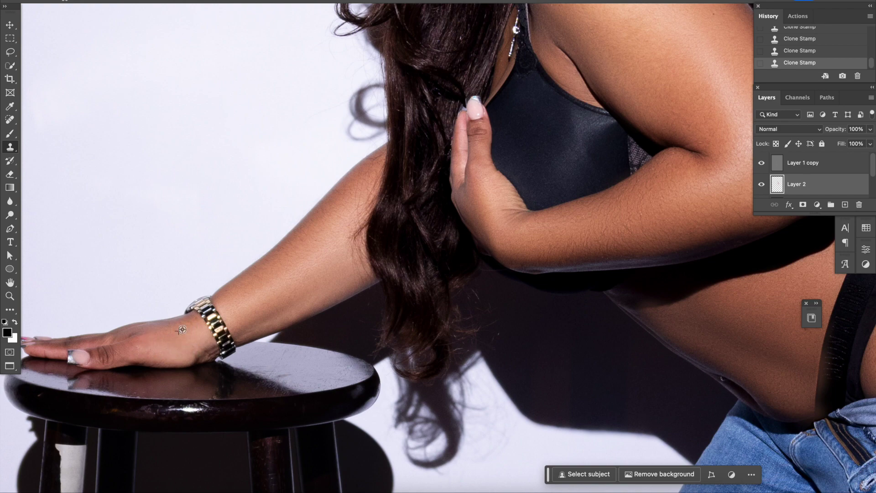
scroll(183, 326, right, 4)
scroll(183, 326, down, 3)
scroll(185, 323, right, 8)
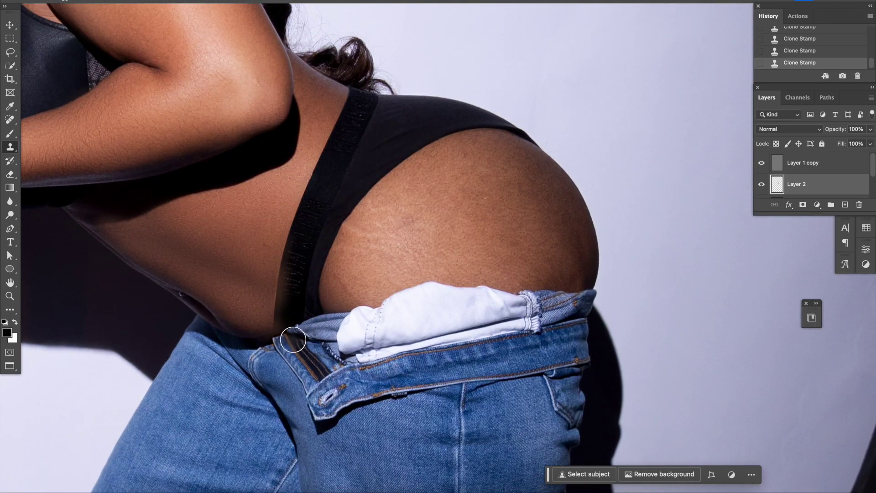
Clone clean skin over the stretch marks on the hip
alt+click(407, 254)
click(439, 260)
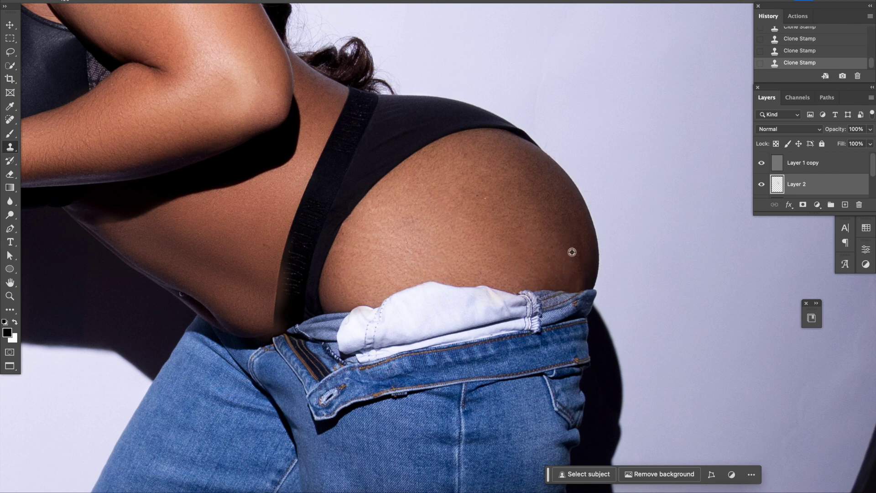
key(ctrl+z)
key(ctrl+z)
click(524, 205)
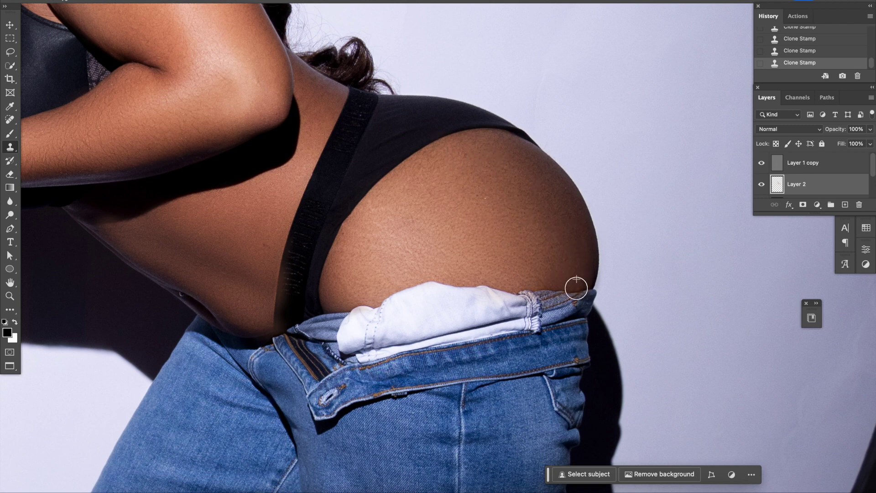
Erase cloned skin spilling over the strap and waistband edge
key(e)
right_click(295, 281)
drag(277, 270, 287, 329)
drag(363, 315, 376, 317)
drag(424, 291, 589, 294)
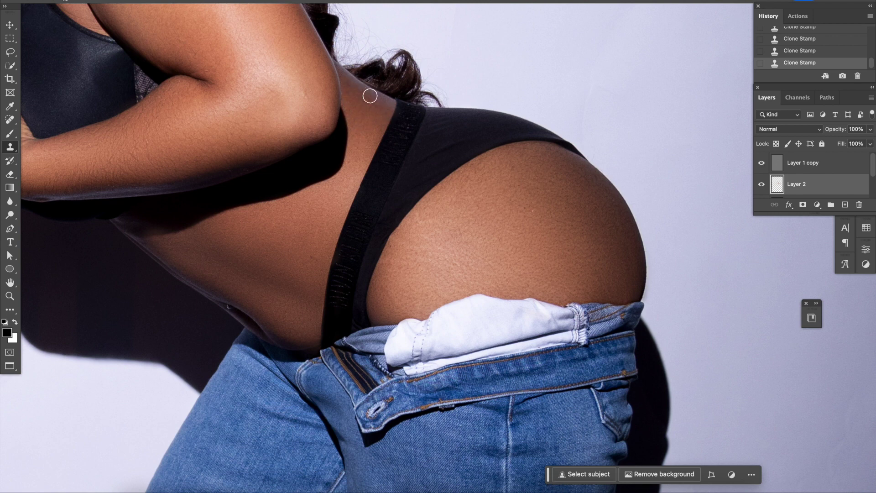
drag(392, 118, 305, 283)
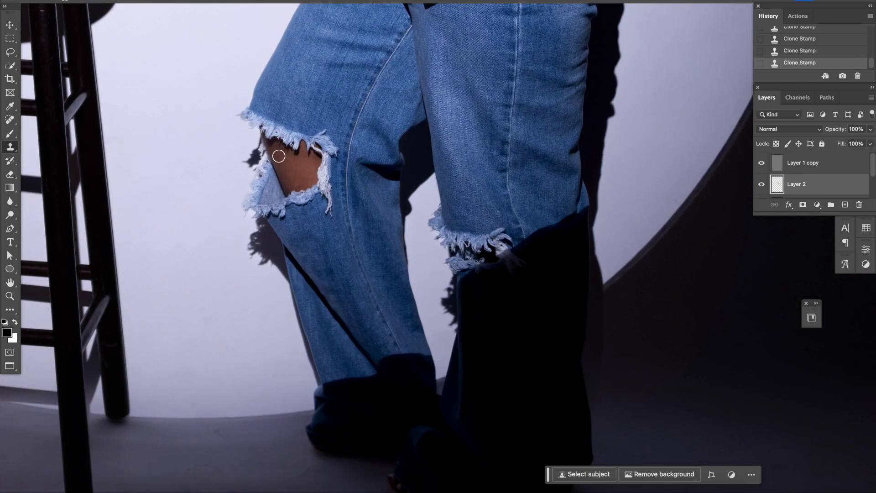
Stamp all visible layers into a new layer and open Liquify on it
key(super+0)
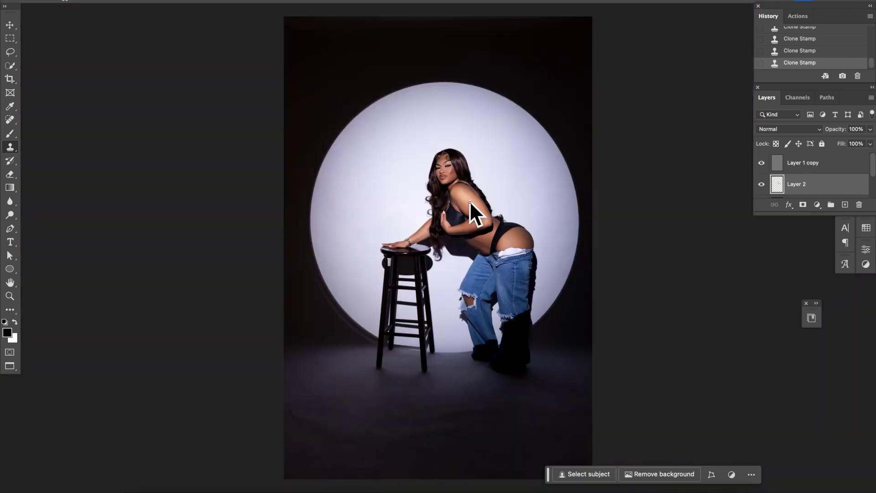
key(super+alt+shift+e)
click(274, 1)
click(364, 75)
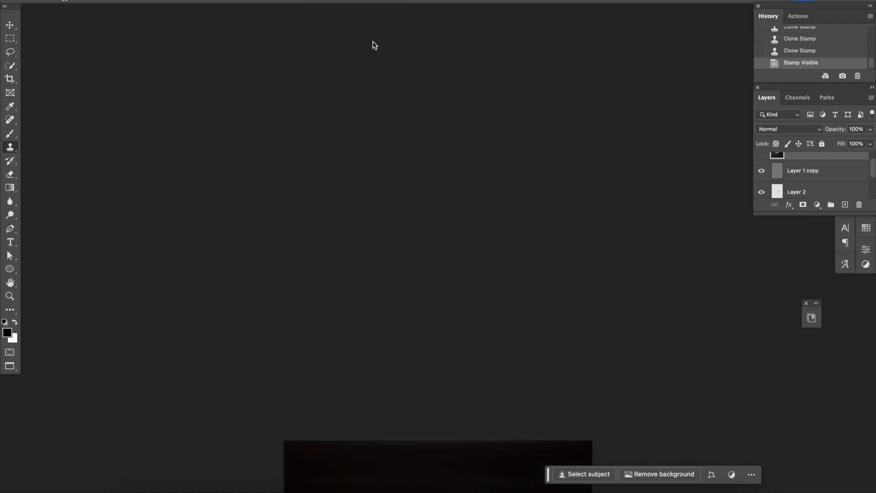
key(super+equal)
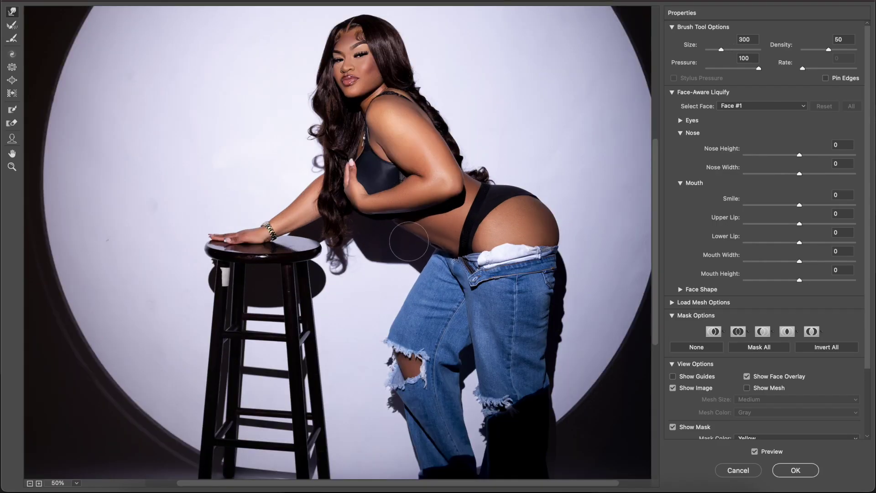
Push the hip outline into a rounder curve with Forward Warp and apply Liquify
key(bracketright)
scroll(471, 157, up, 5)
scroll(470, 200, down, 3)
scroll(467, 245, down, 2)
key(bracketleft)
key(bracketleft)
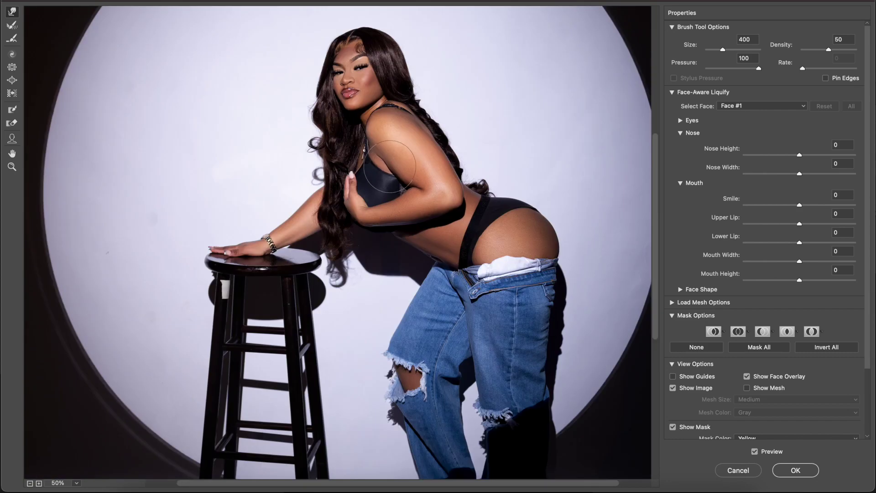
key(bracketright)
key(bracketright)
key(bracketright)
key(bracketright)
key(bracketright)
key(bracketleft)
drag(525, 200, 543, 212)
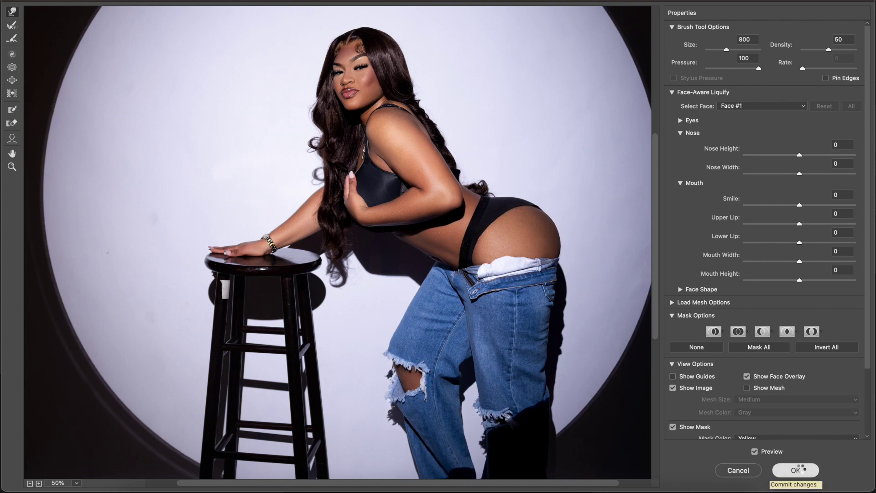
click(795, 470)
Dodge the skin highlights on the torso with the Dodge Tool
key(o)
click(519, 243)
click(459, 190)
click(456, 230)
Dodge more torso skin, then select the subject and copy her onto new Layer 4
scroll(437, 205, up, 2)
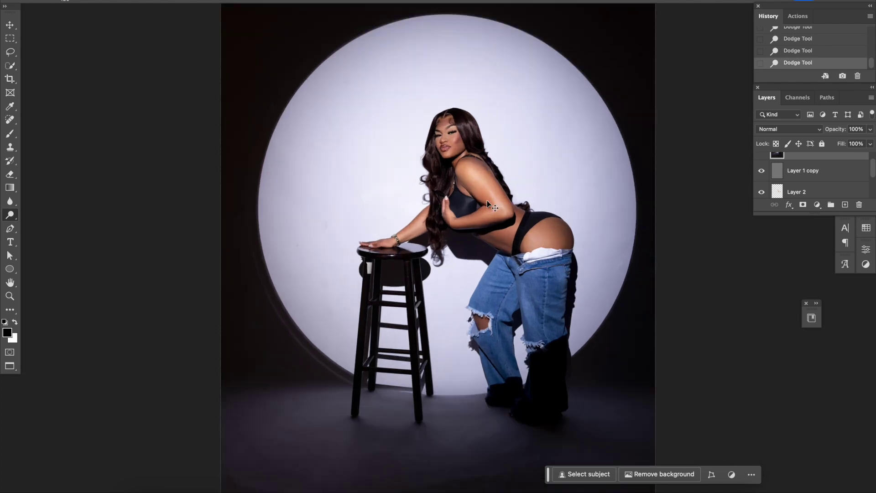
scroll(456, 182, up, 3)
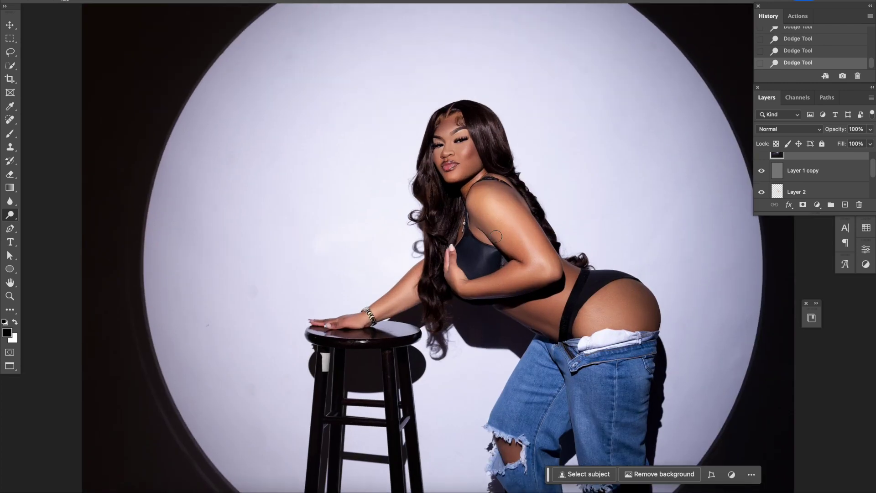
key(ctrl+0)
key(w)
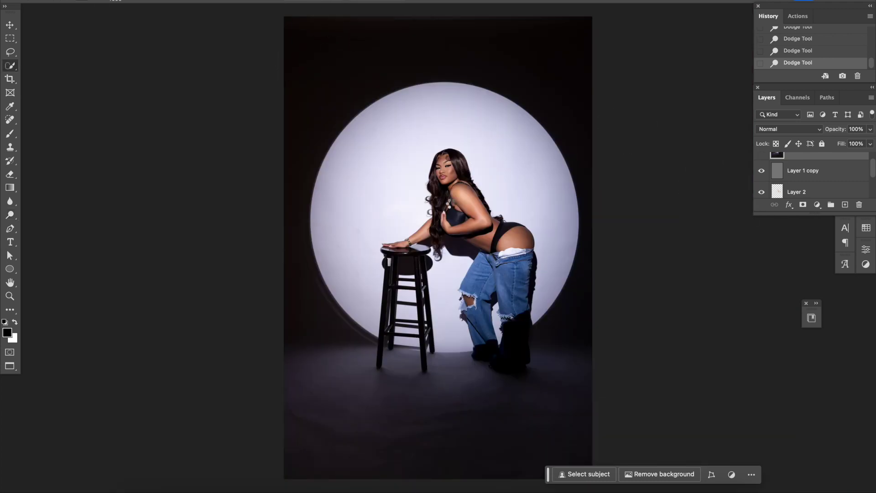
key(ctrl+j)
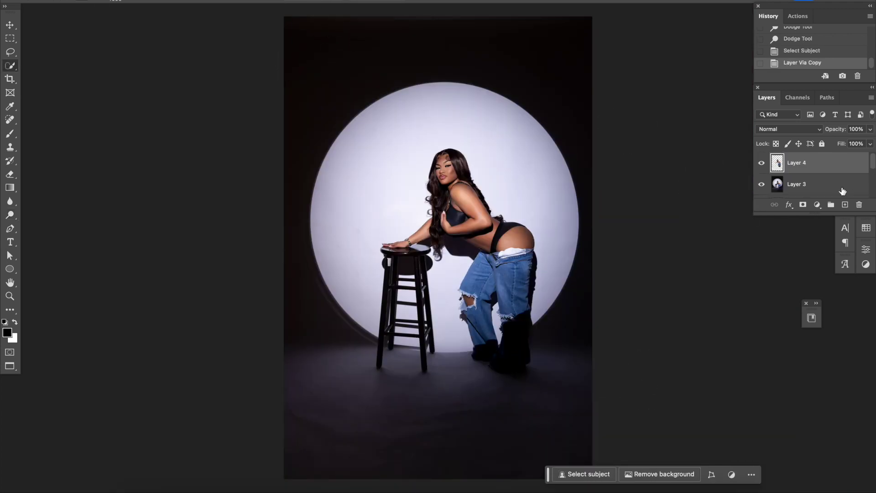
Add a new layer above Layer 3 and clone clean floor over the marks
click(844, 204)
key(s)
key(bracketright)
key(bracketright)
key(bracketright)
click(434, 449)
click(355, 447)
click(301, 417)
click(280, 424)
click(520, 444)
Patch the lower-left floor marks and the dark smudge below the stool leg
click(449, 422)
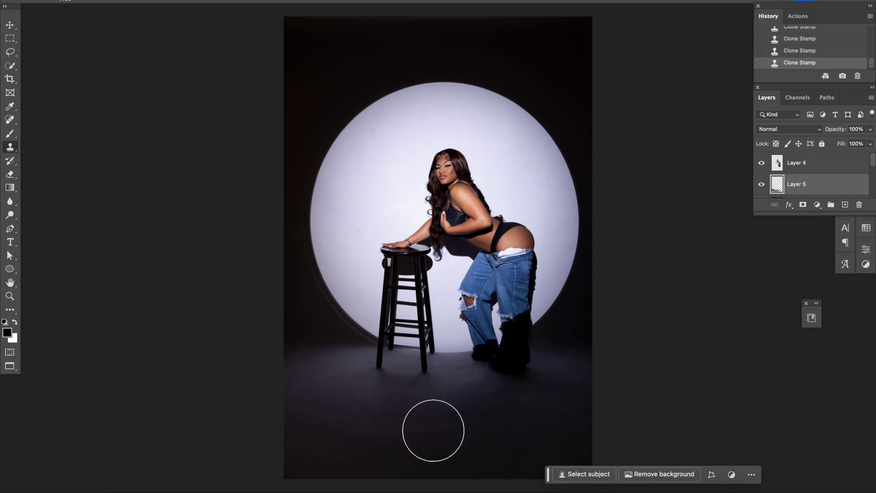
click(316, 423)
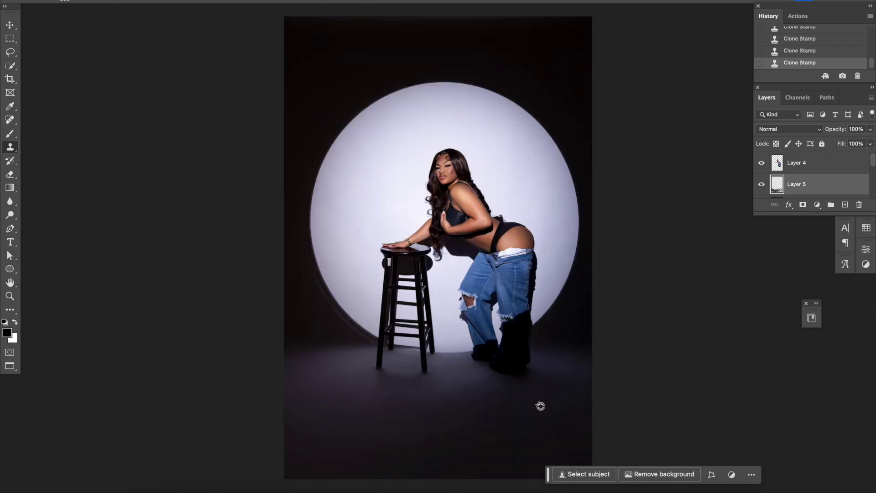
alt+click(523, 408)
click(438, 400)
click(370, 382)
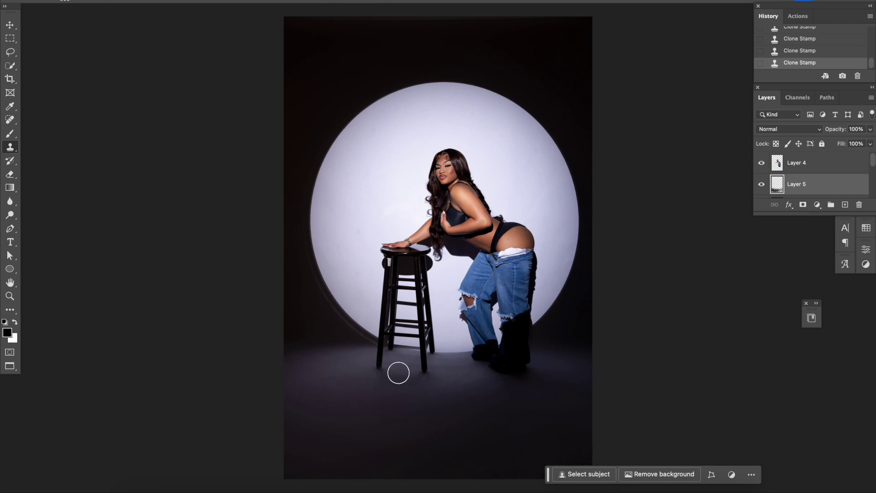